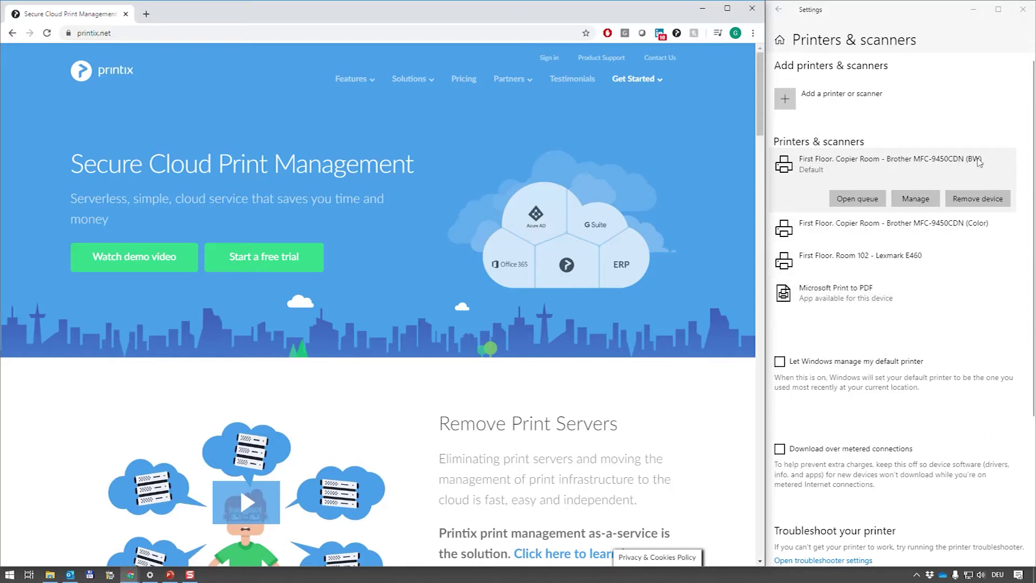
pyautogui.click(916, 199)
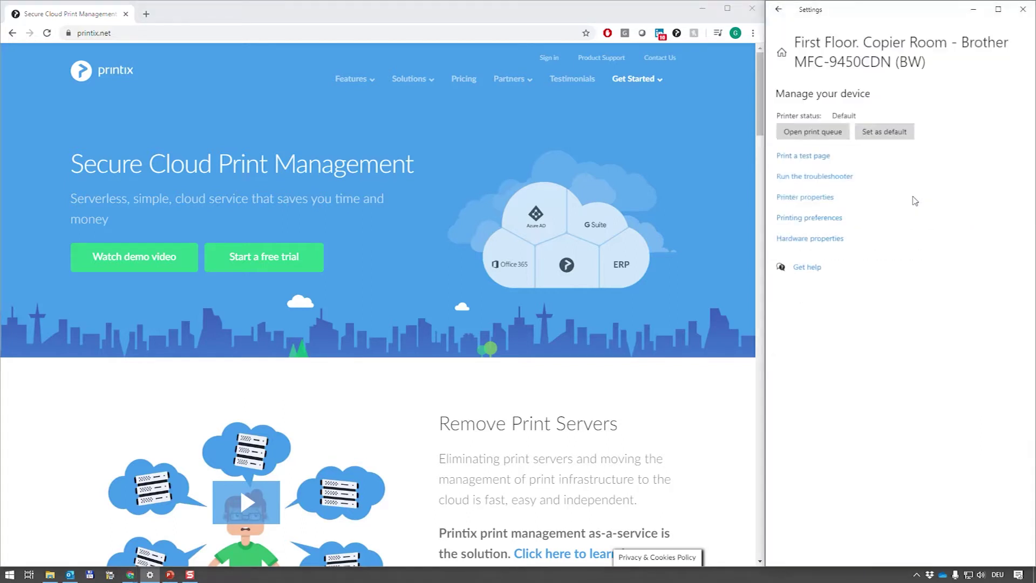
pyautogui.click(824, 196)
pyautogui.moveTo(807, 208); pyautogui.dragTo(662, 158)
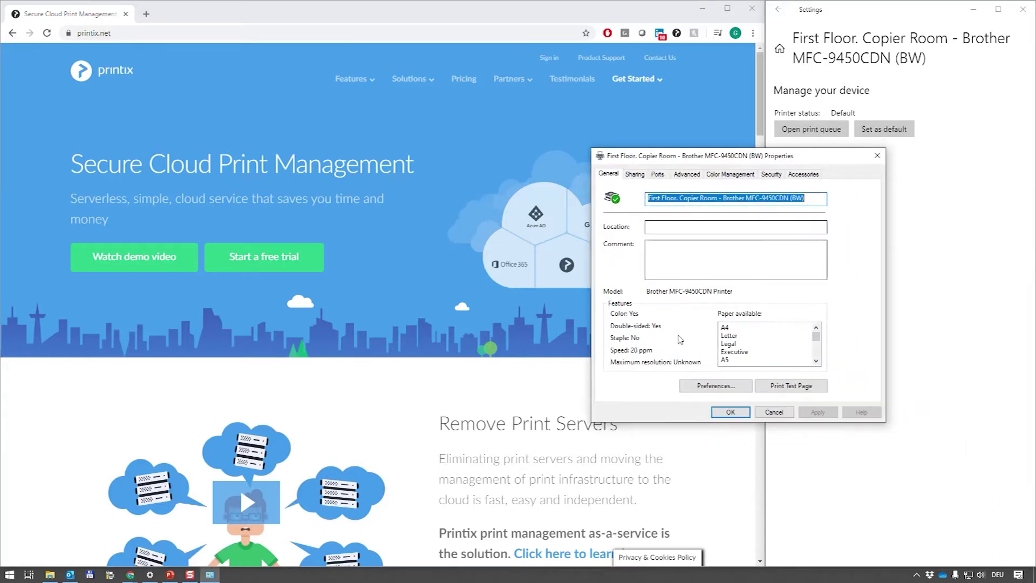
pyautogui.click(706, 385)
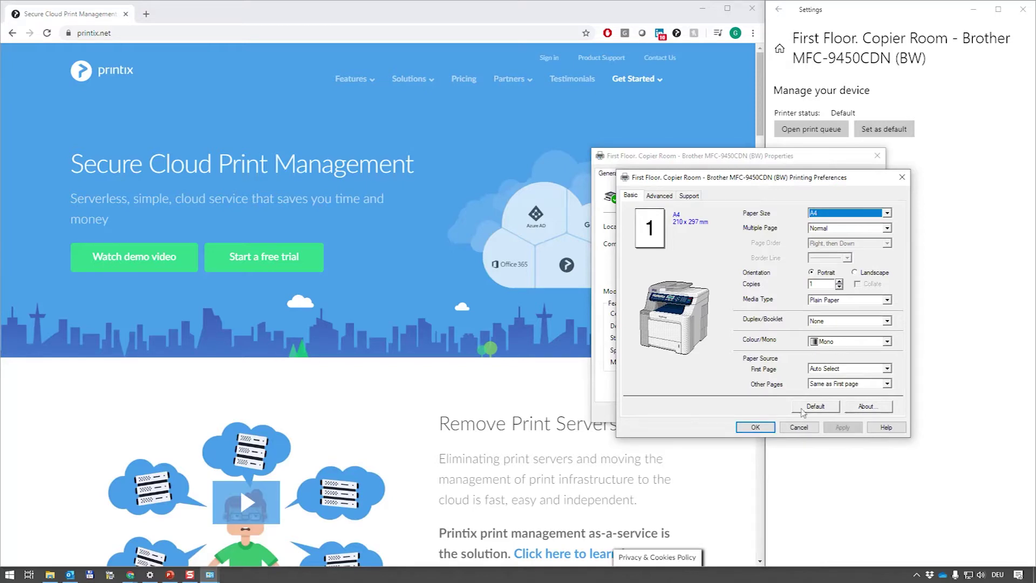
pyautogui.click(770, 429)
pyautogui.click(738, 416)
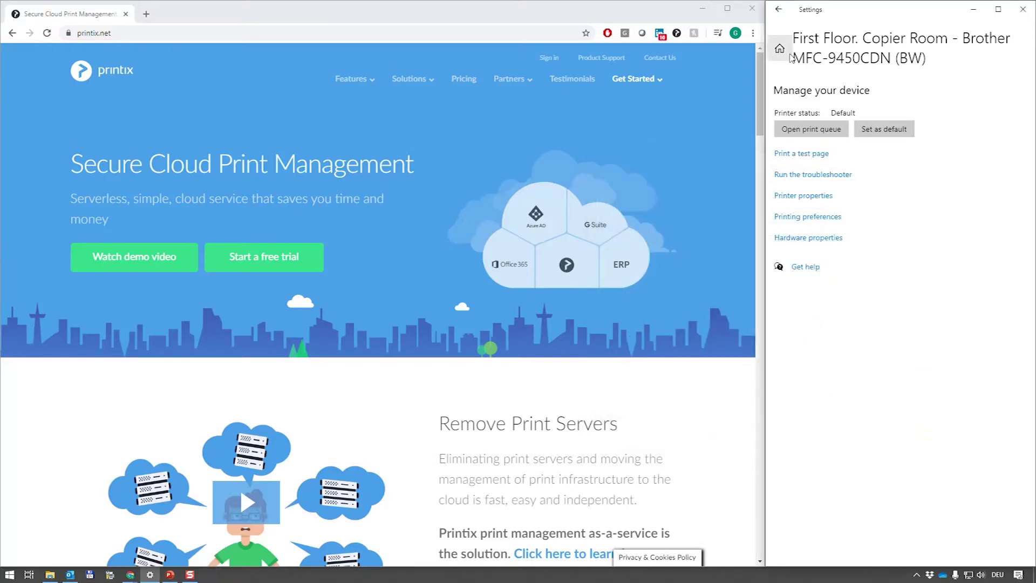
pyautogui.click(785, 9)
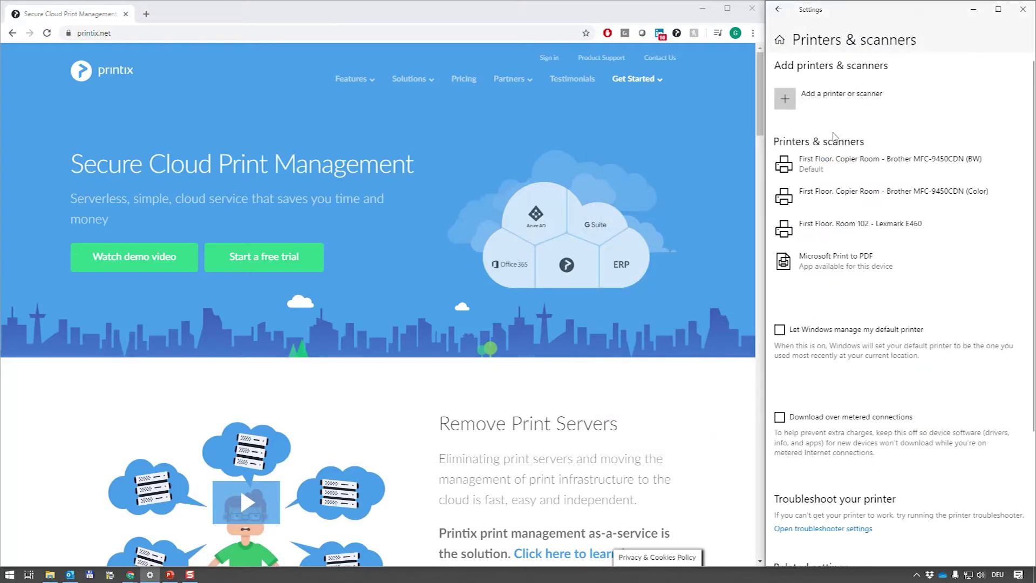
# Start a Printix free trial and open the new Dashboard showing 2 printers, 1 user and 1 computer
pyautogui.click(266, 257)
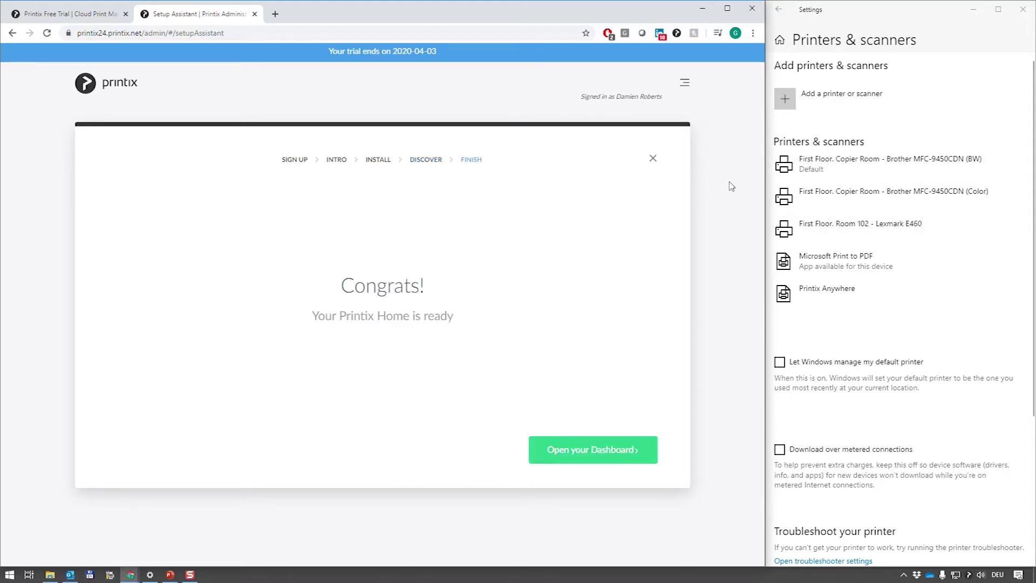
pyautogui.click(577, 455)
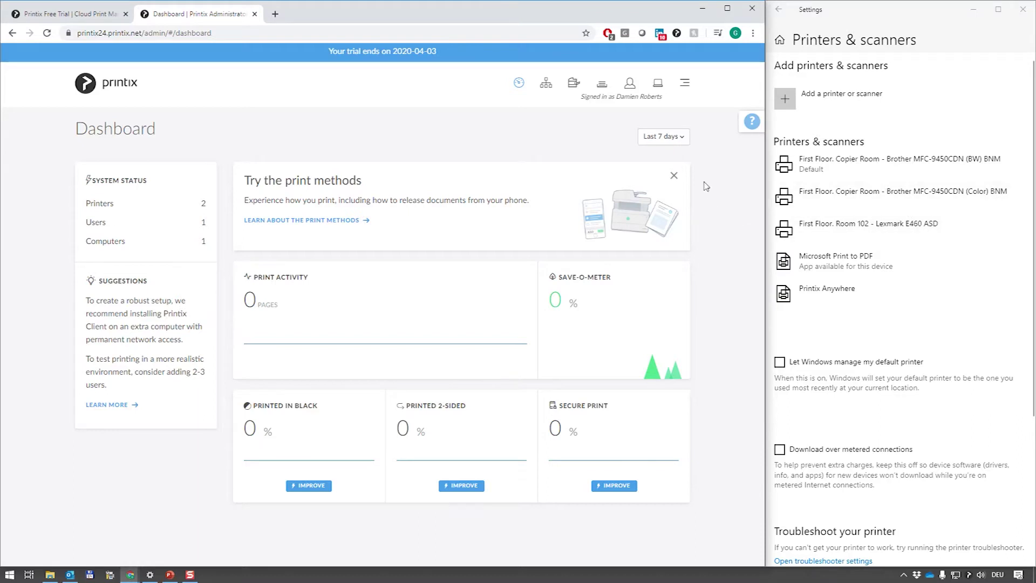
# In Settings, set Print queue naming to 'Printer name without printer ID' and save
pyautogui.click(687, 89)
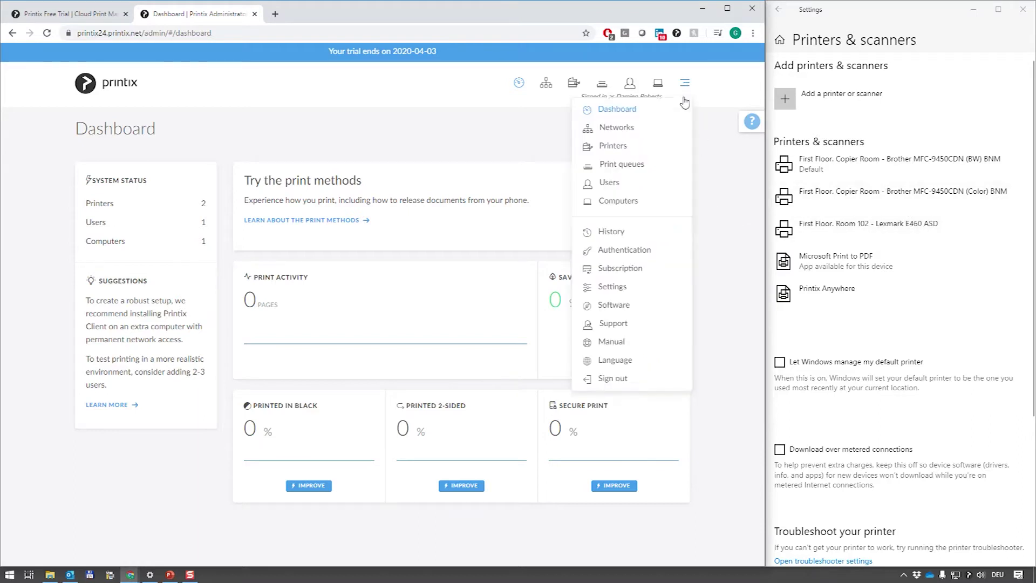
pyautogui.click(610, 296)
pyautogui.scroll(-2, 354, 422)
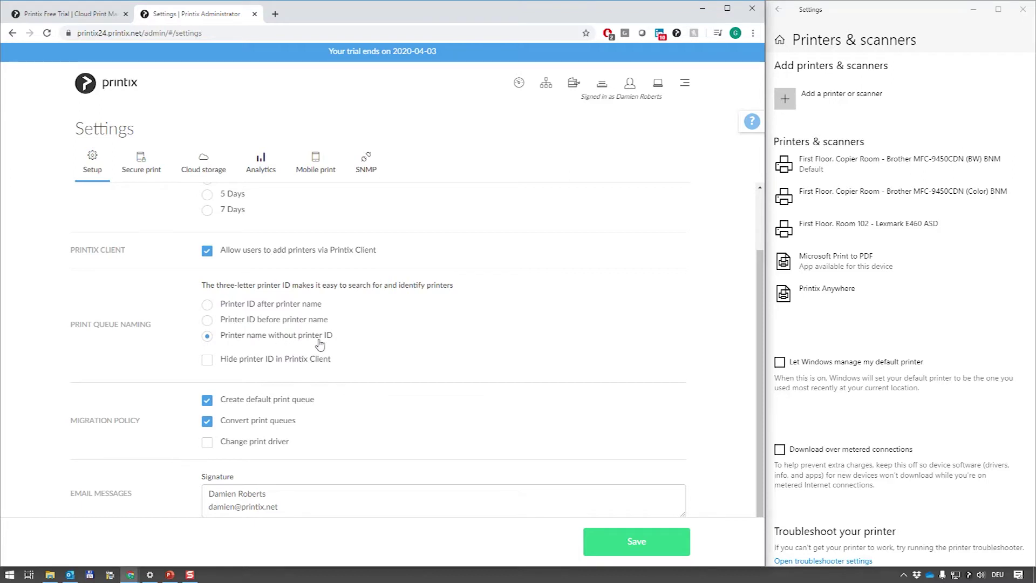
pyautogui.click(625, 542)
# Check the Brother MFC-9450CDN (BW) printer's properties and printing preferences in Windows
pyautogui.click(816, 174)
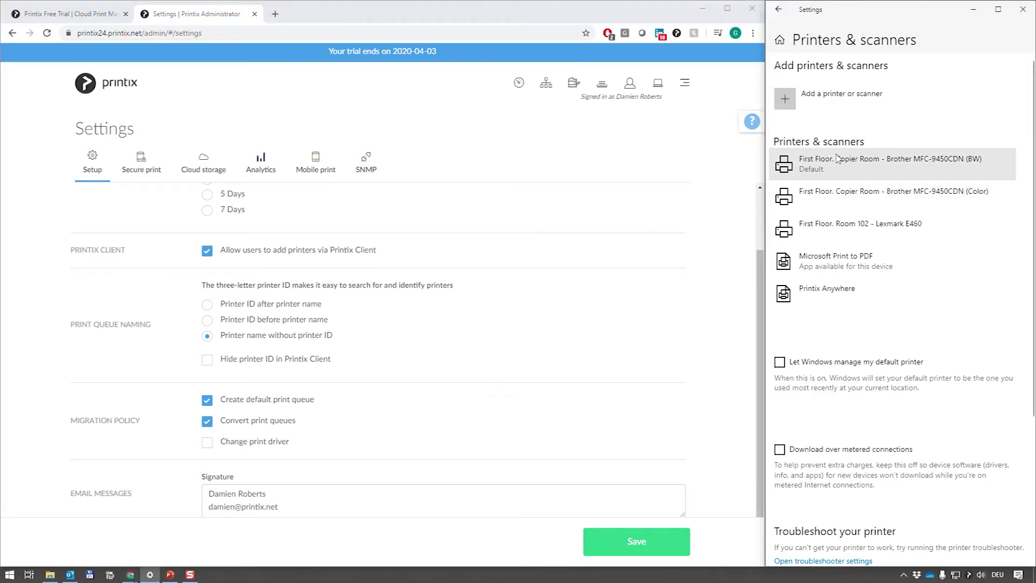
pyautogui.click(891, 166)
pyautogui.click(894, 200)
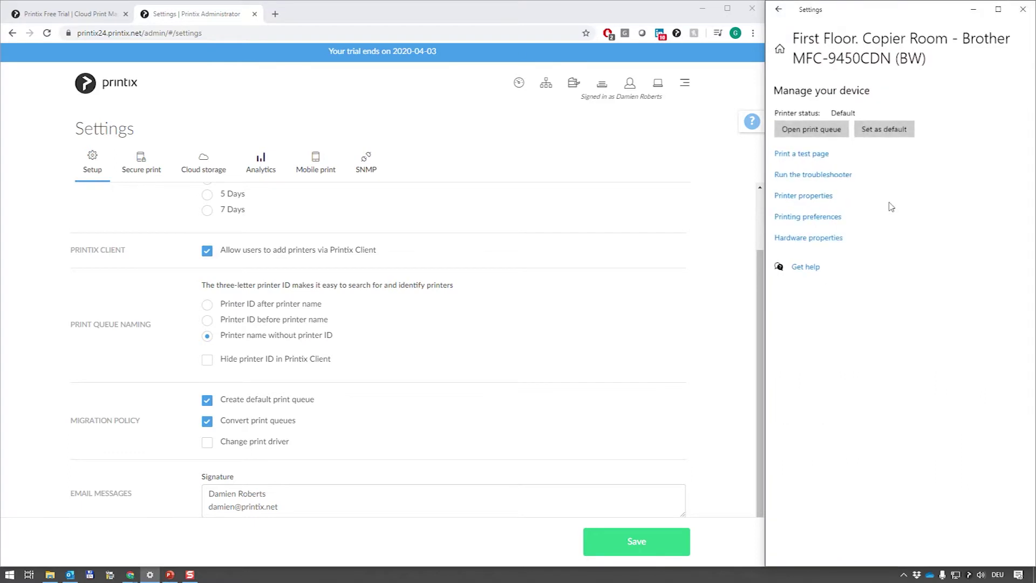
pyautogui.click(825, 198)
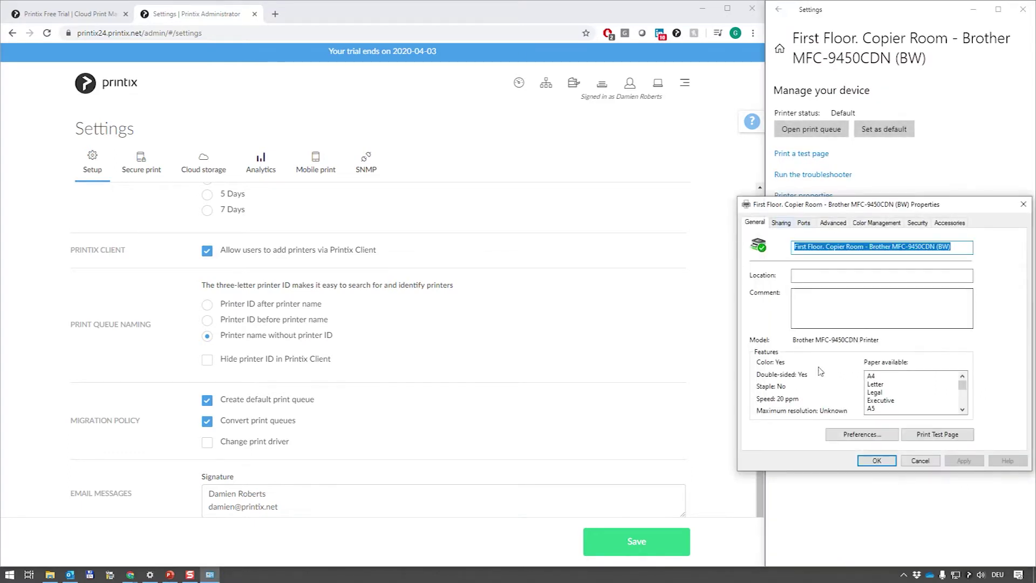
pyautogui.click(860, 441)
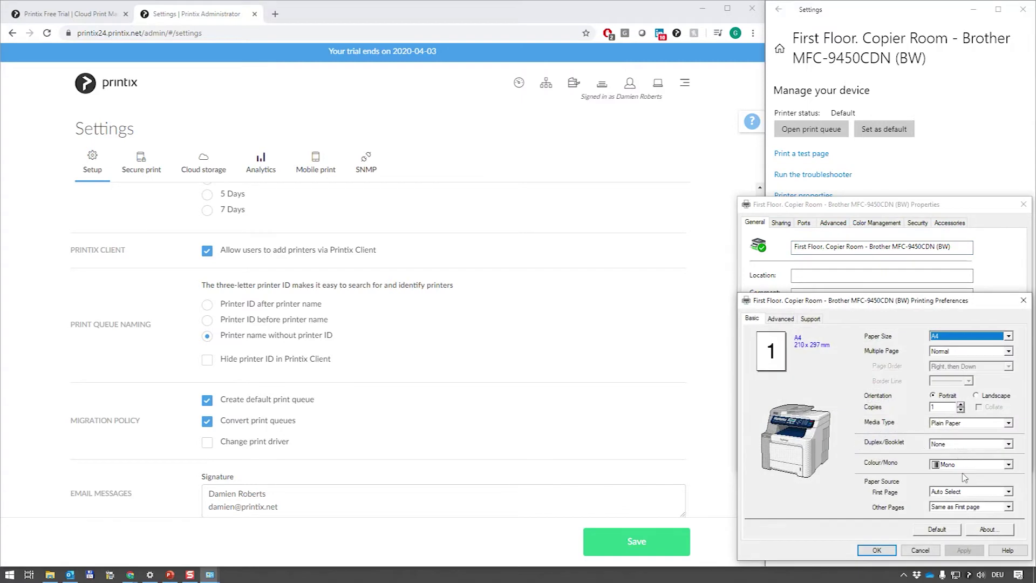
pyautogui.click(877, 550)
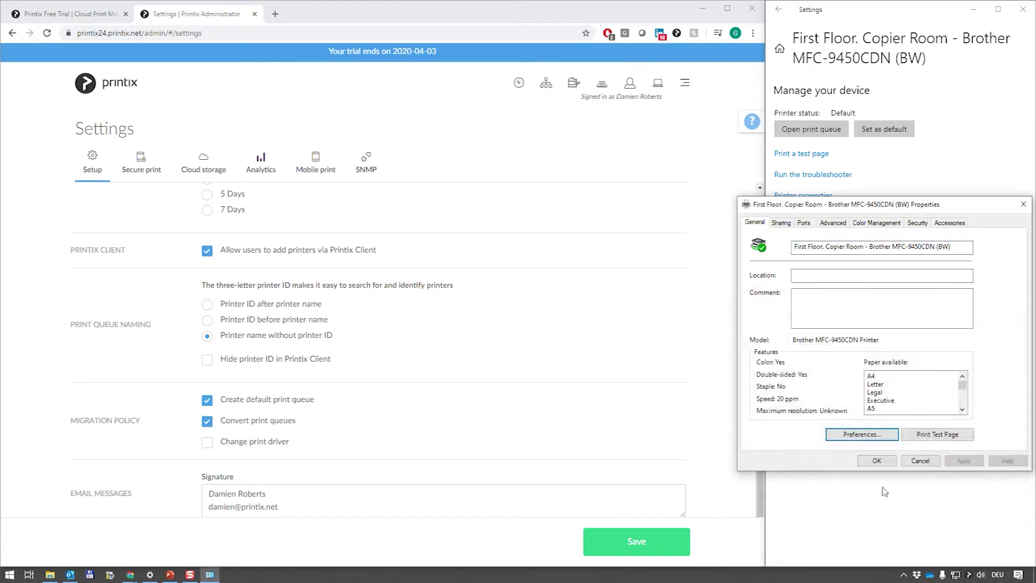
pyautogui.click(877, 461)
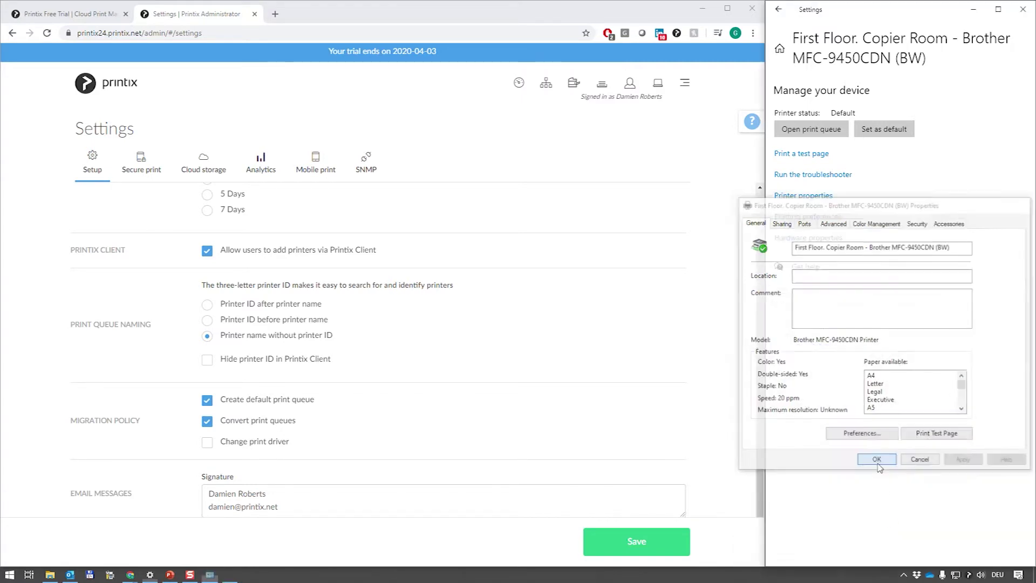
pyautogui.click(779, 9)
# Print the Printix settings page to the BW printer through the Windows system print dialog
pyautogui.click(572, 287)
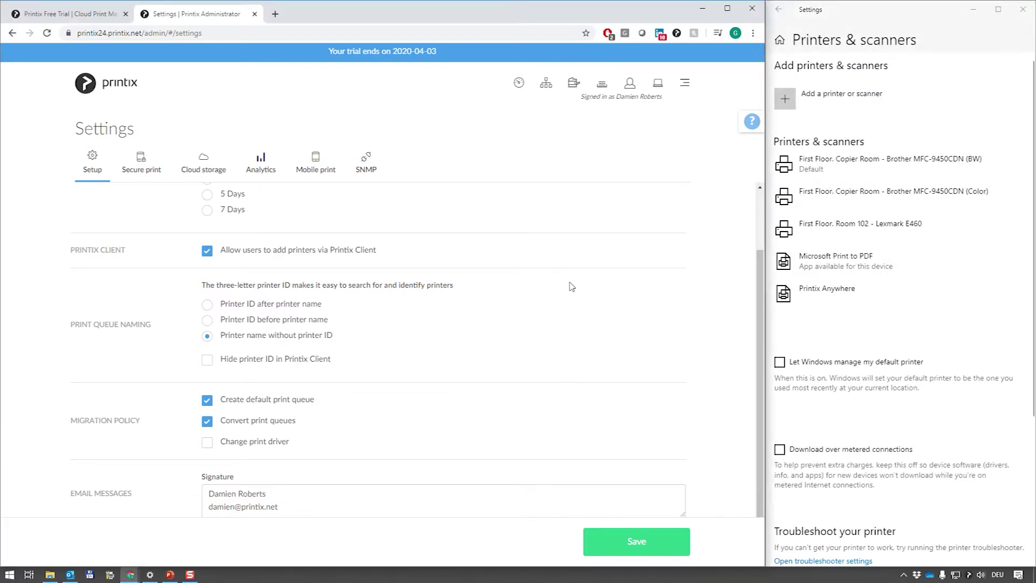
pyautogui.hotkey('ctrl', 'p')
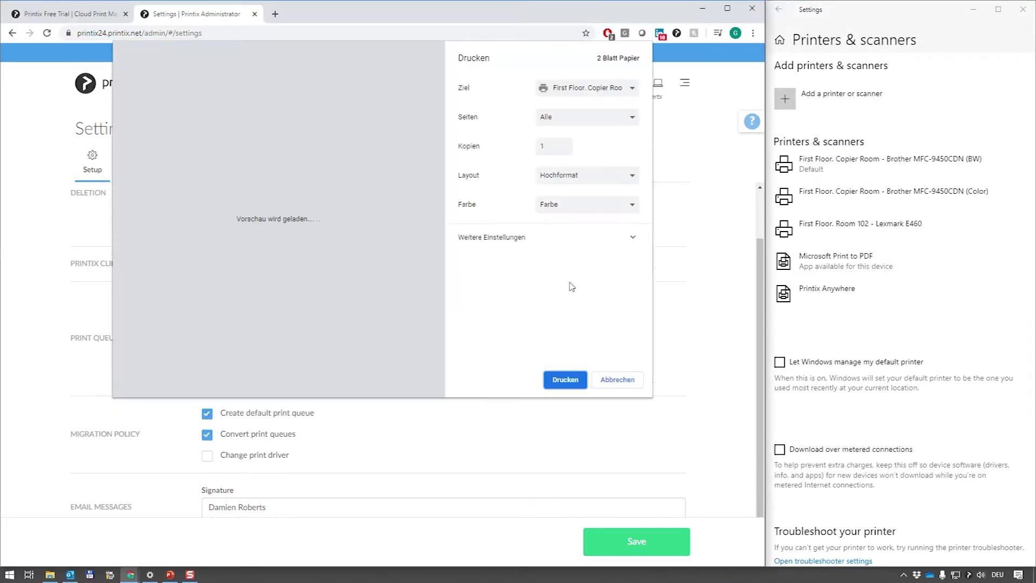
pyautogui.click(529, 240)
pyautogui.scroll(-5, 524, 242)
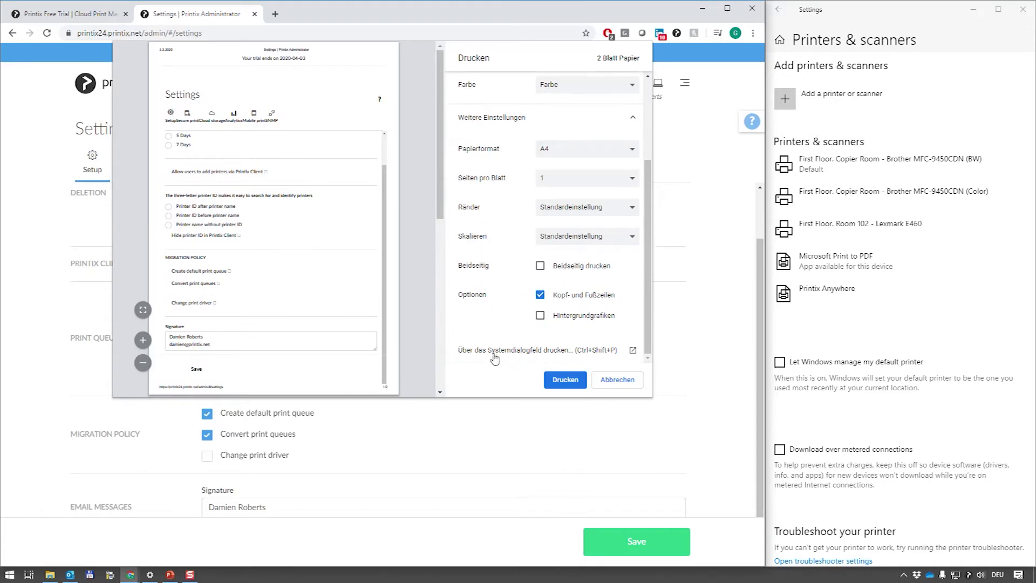
pyautogui.click(496, 356)
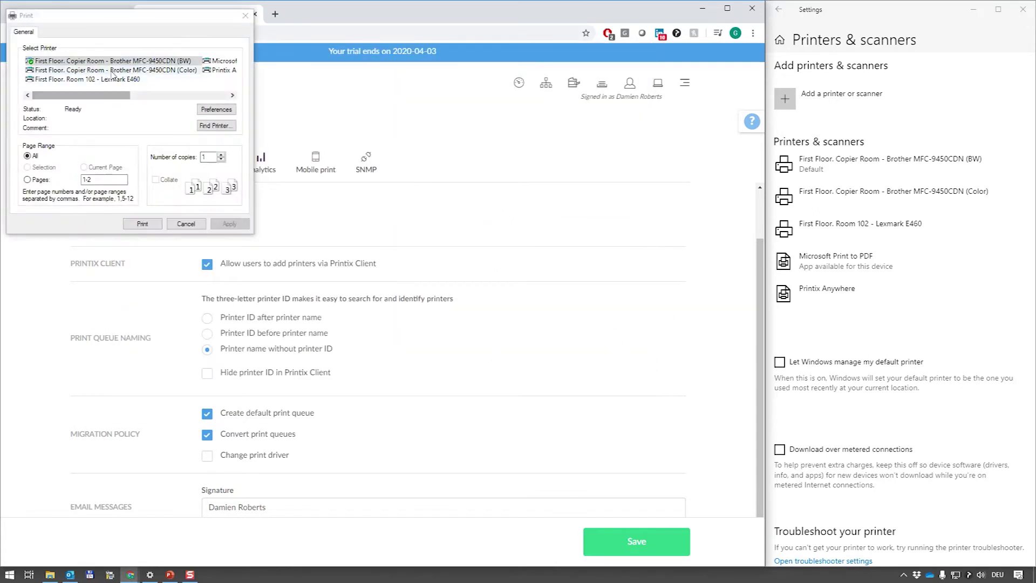
pyautogui.click(216, 110)
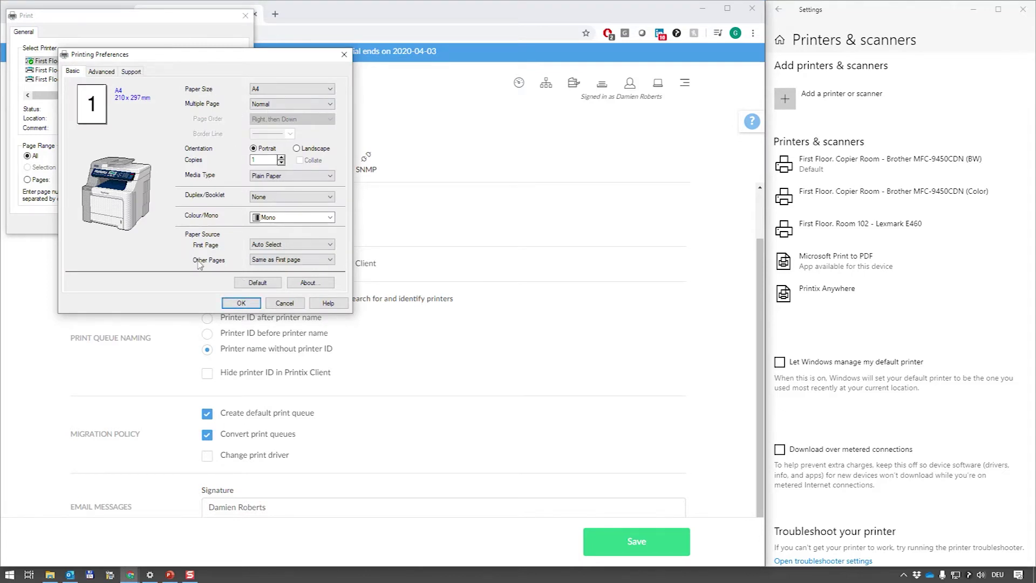
pyautogui.click(241, 302)
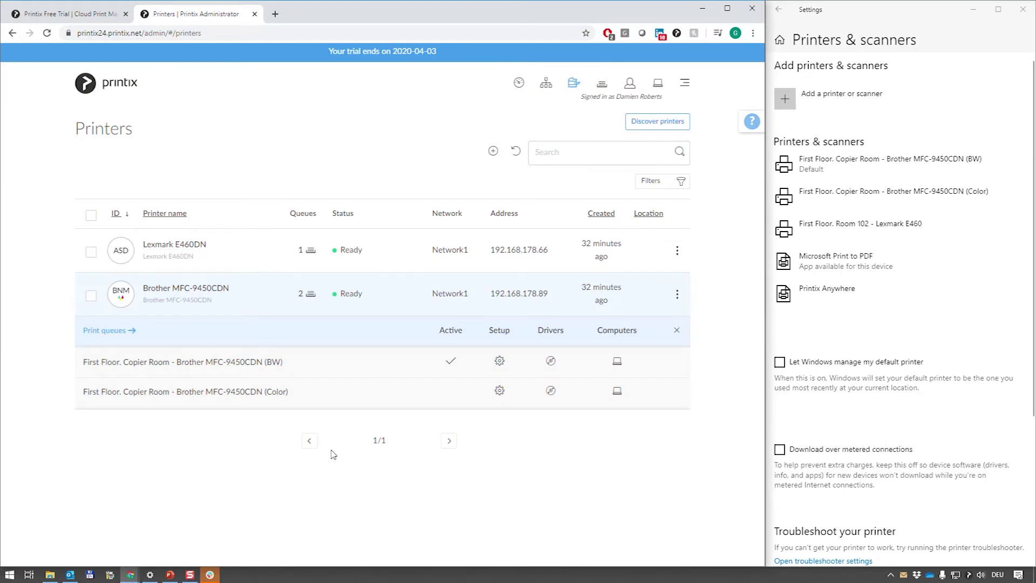
# Rename the BW print queue to 'Second Floor - Brother MFC-9450CDN (BW)' and save it
pyautogui.click(252, 367)
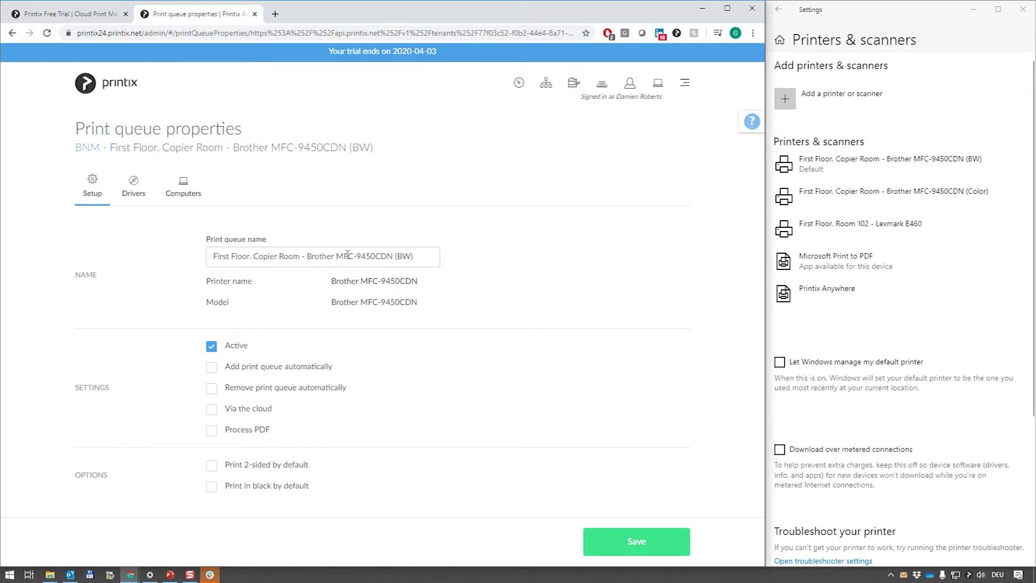
pyautogui.moveTo(302, 256); pyautogui.dragTo(208, 257)
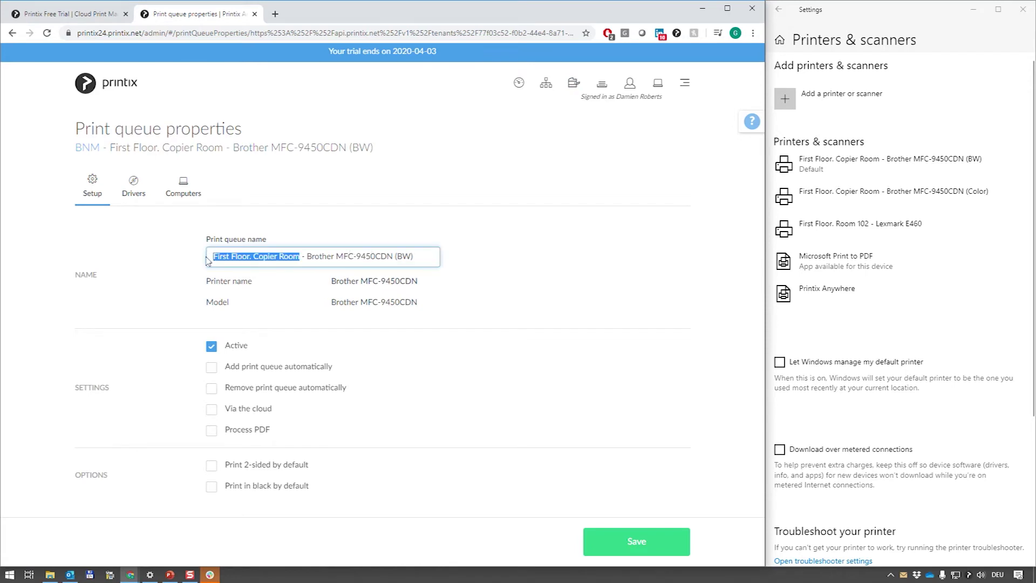
pyautogui.write('Second Floor')
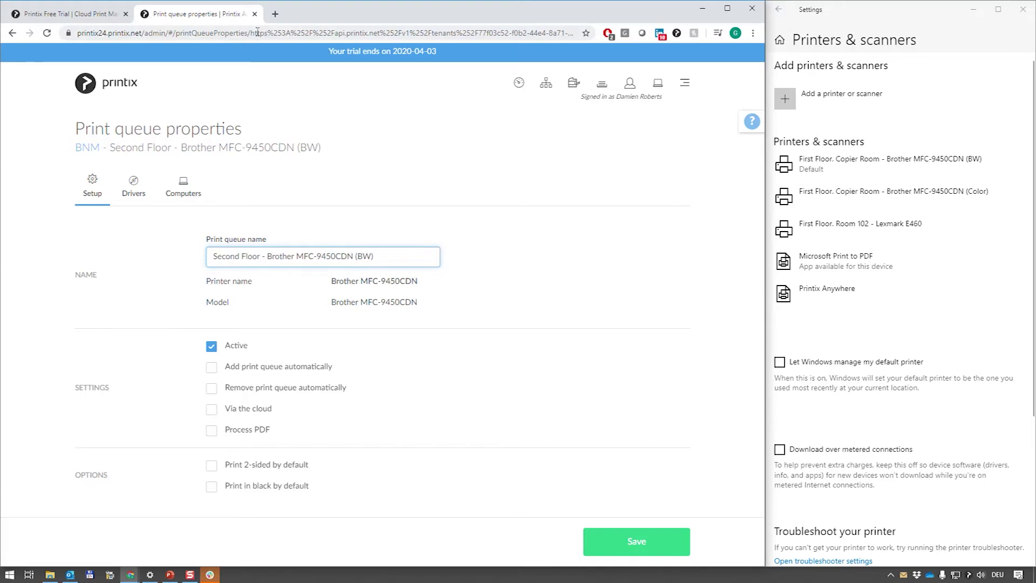
pyautogui.click(639, 551)
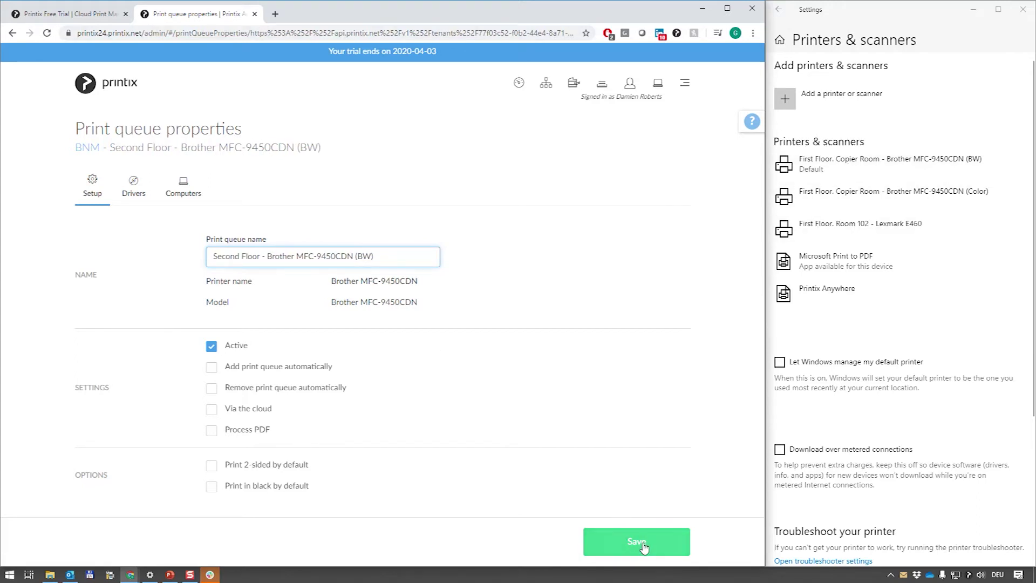
pyautogui.click(644, 547)
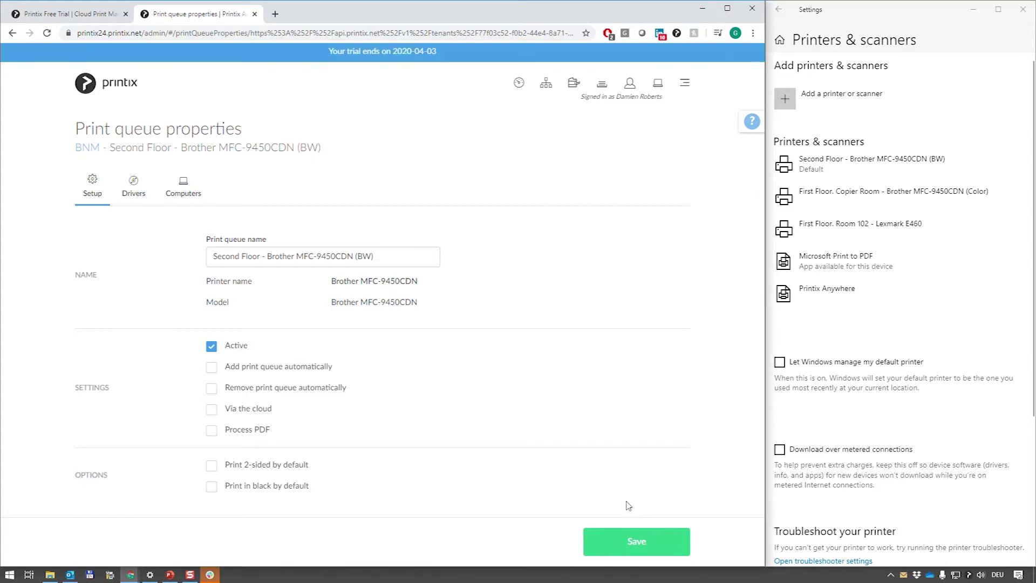
# Review the BW queue's drivers, then delete the queue from computer HAL9000 and confirm
pyautogui.click(142, 199)
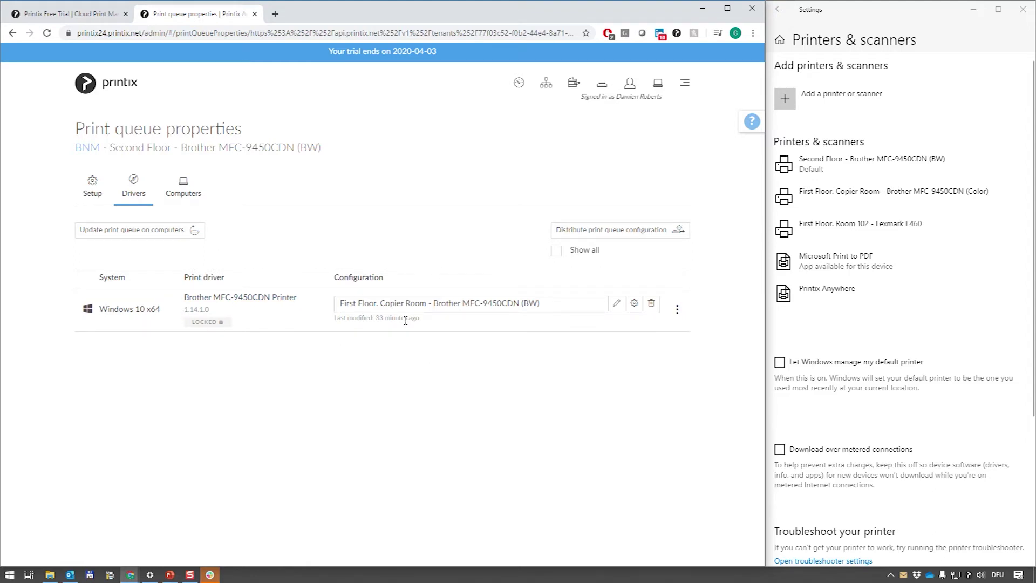
pyautogui.click(186, 196)
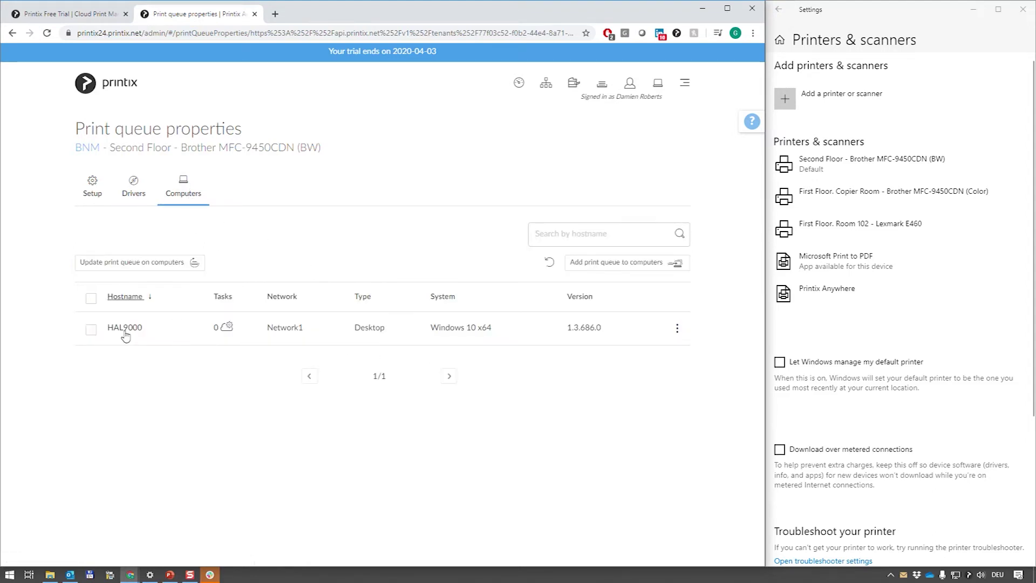
pyautogui.click(92, 331)
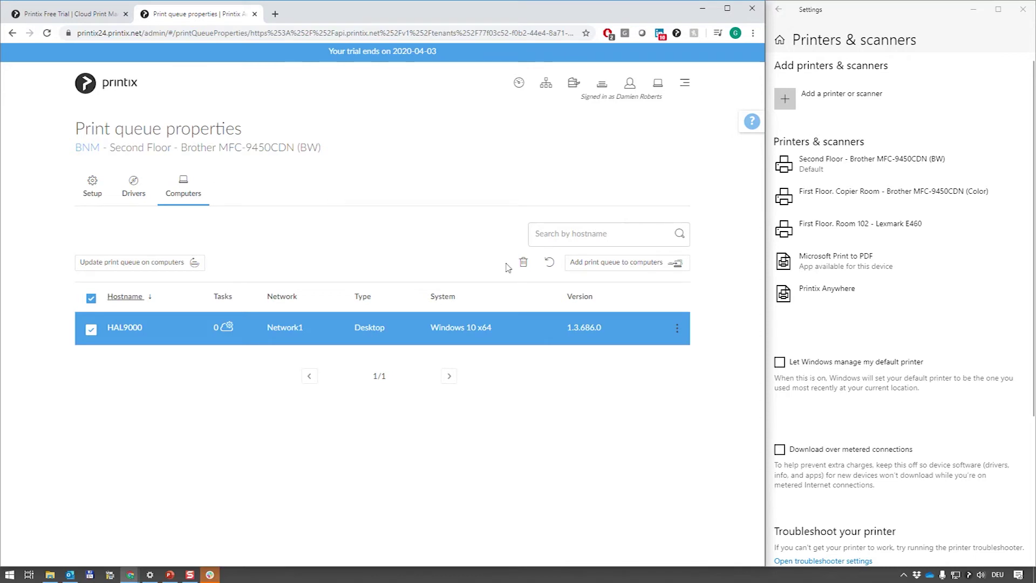
pyautogui.click(524, 263)
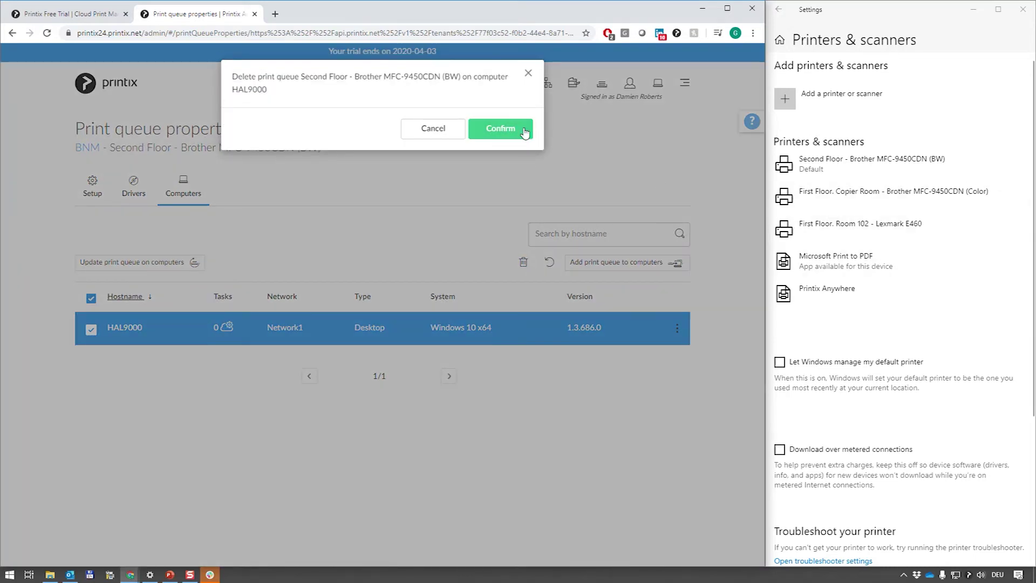
pyautogui.click(518, 135)
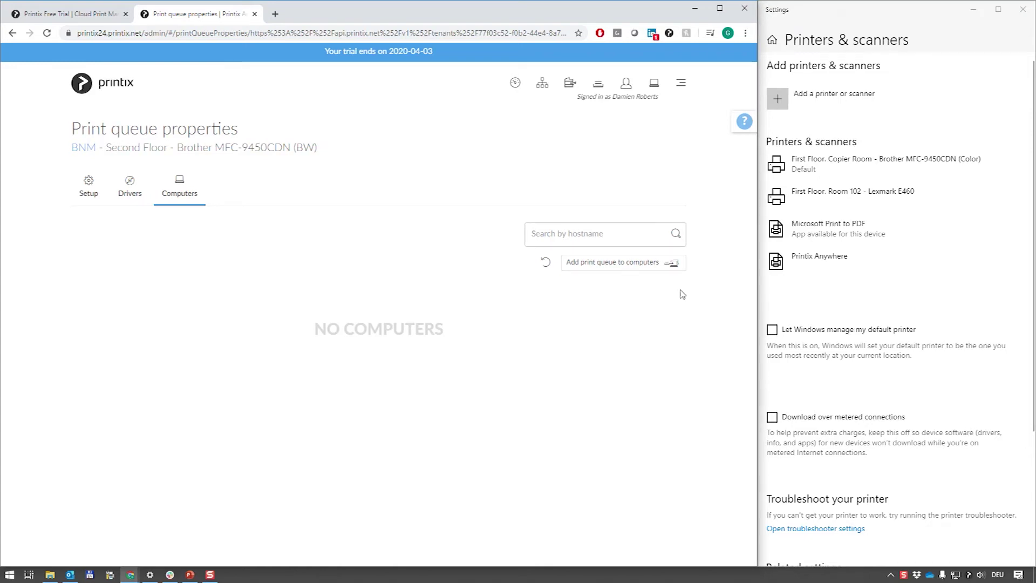
# Read the 'How to add a print driver' manual article from help, then close it
pyautogui.click(745, 123)
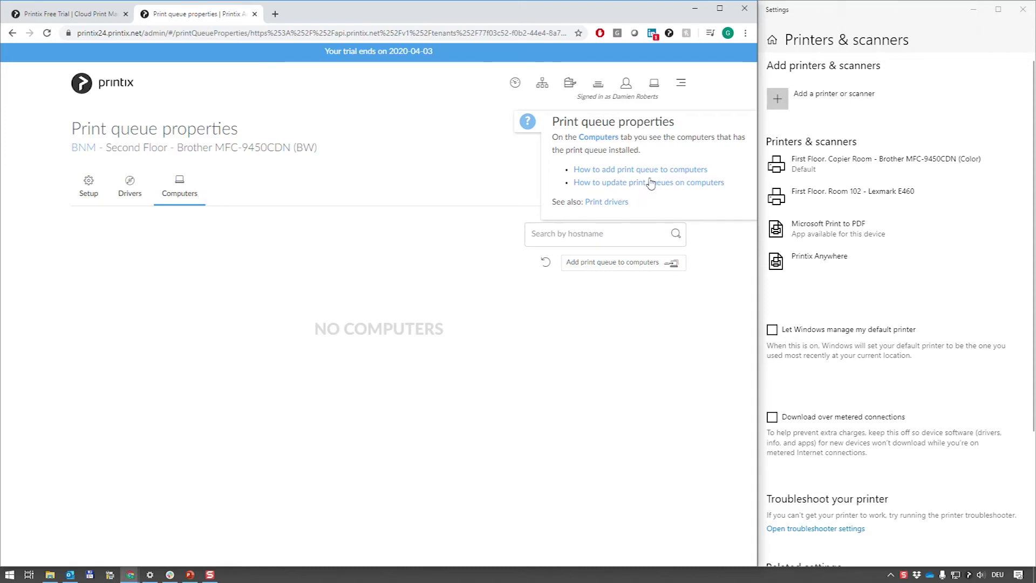
pyautogui.click(128, 194)
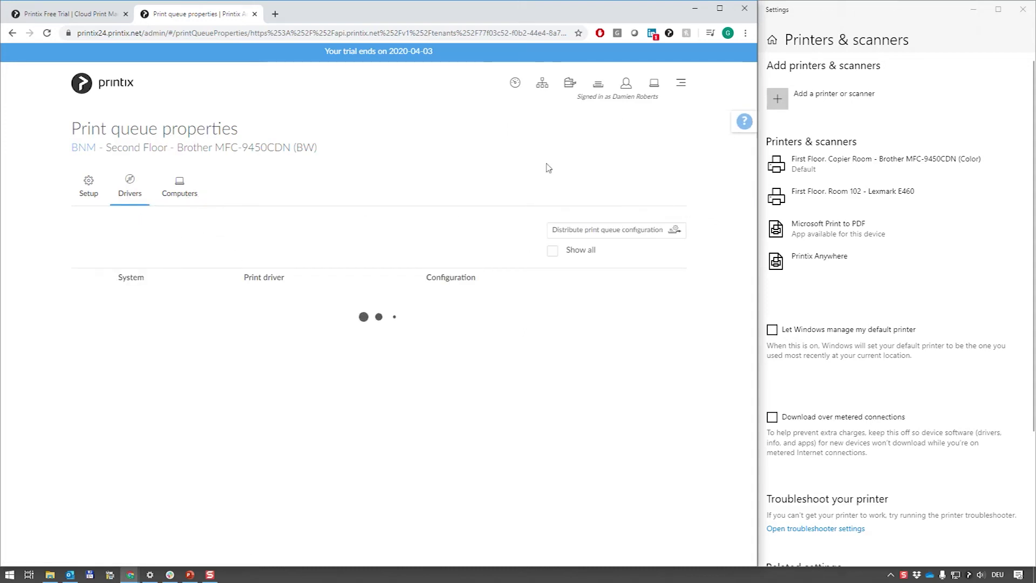
pyautogui.moveTo(745, 121)
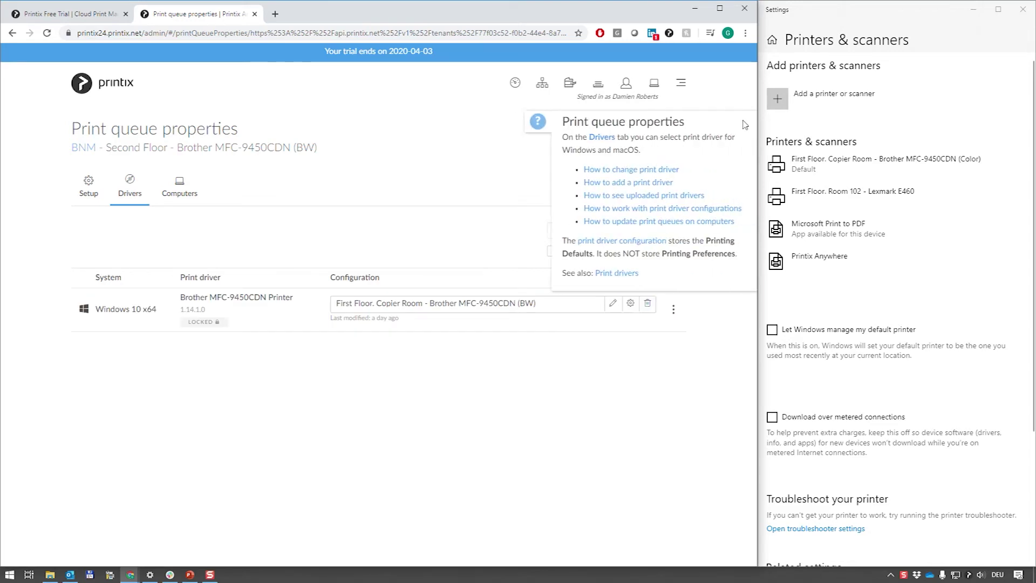
pyautogui.click(639, 183)
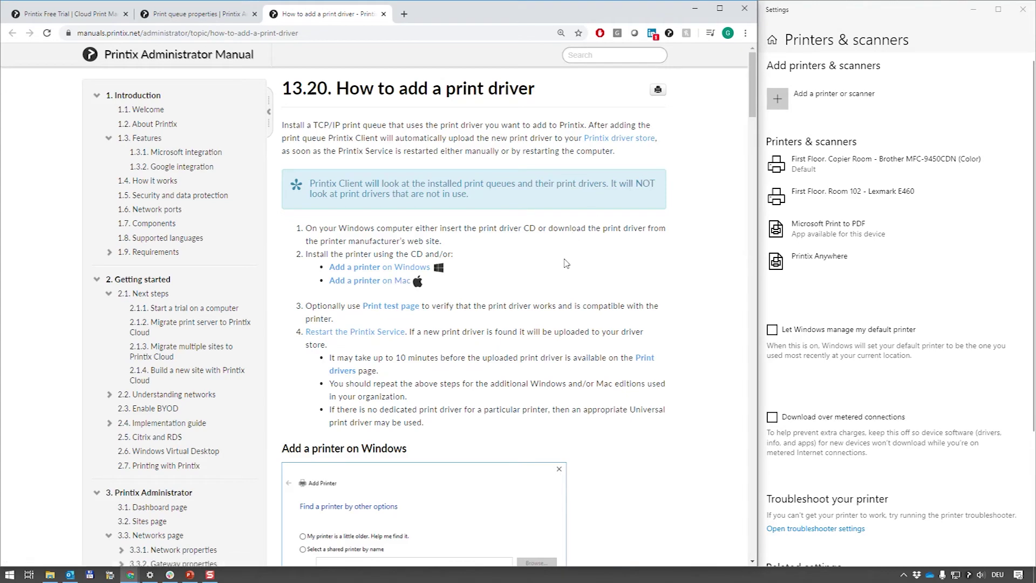
pyautogui.scroll(-7, 536, 395)
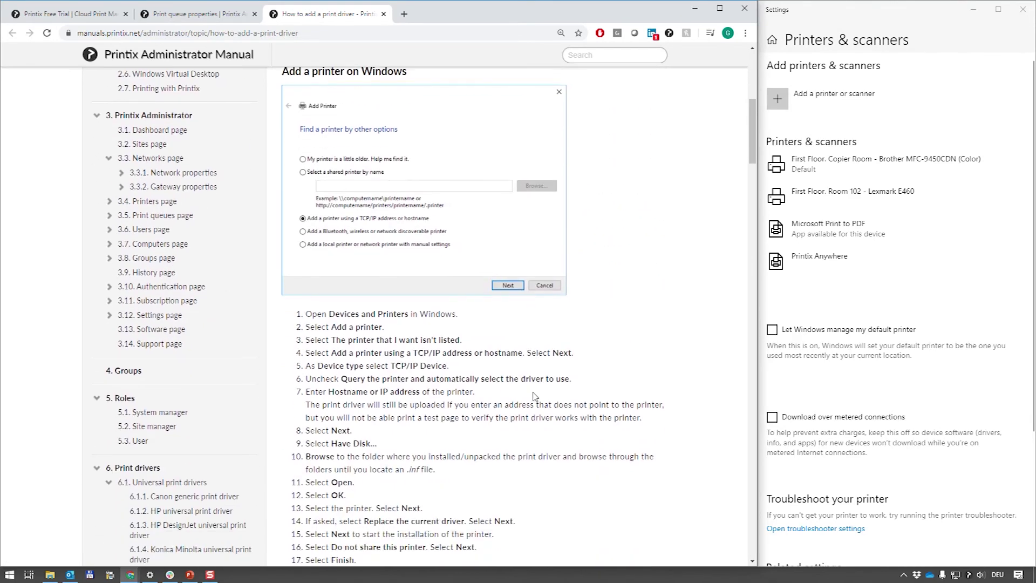
pyautogui.scroll(7, 576, 81)
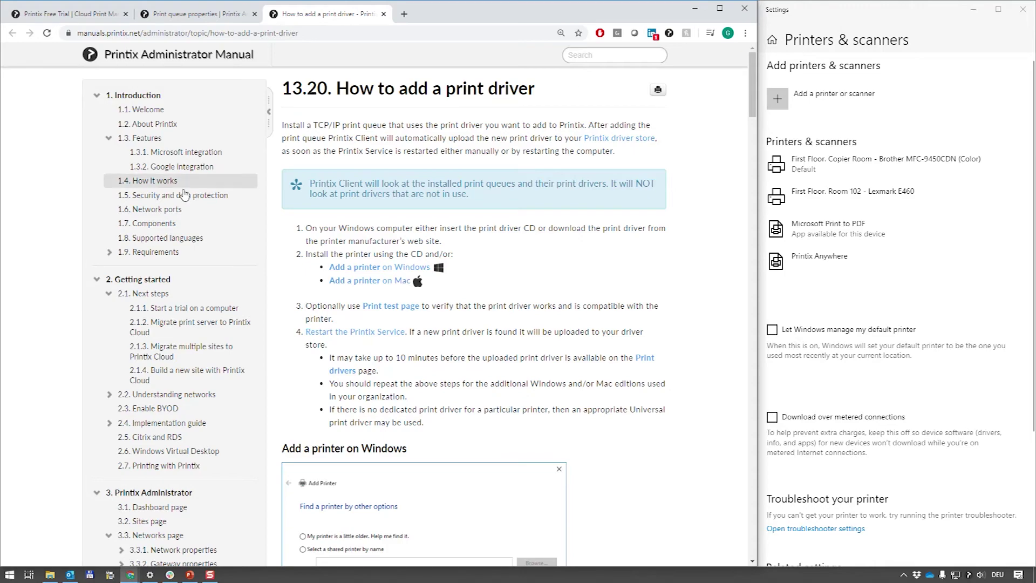
pyautogui.scroll(-20, 201, 262)
pyautogui.scroll(15, 201, 262)
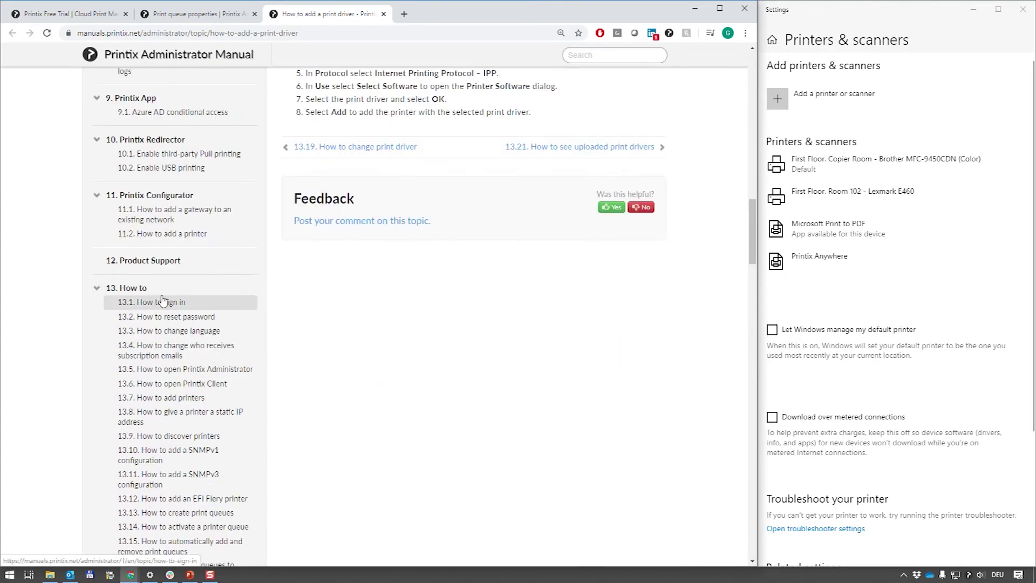
pyautogui.scroll(15, 303, 409)
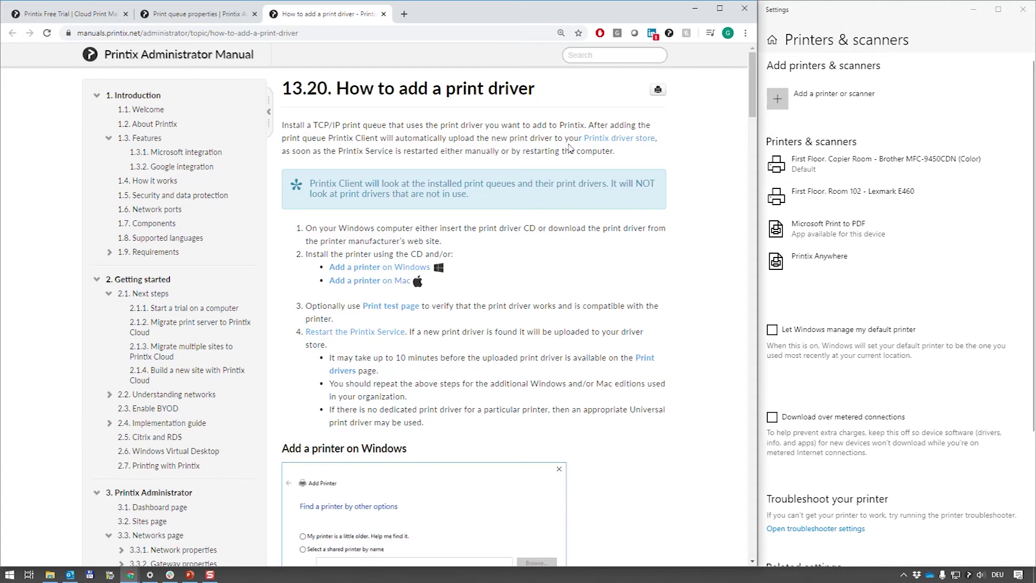
pyautogui.click(384, 14)
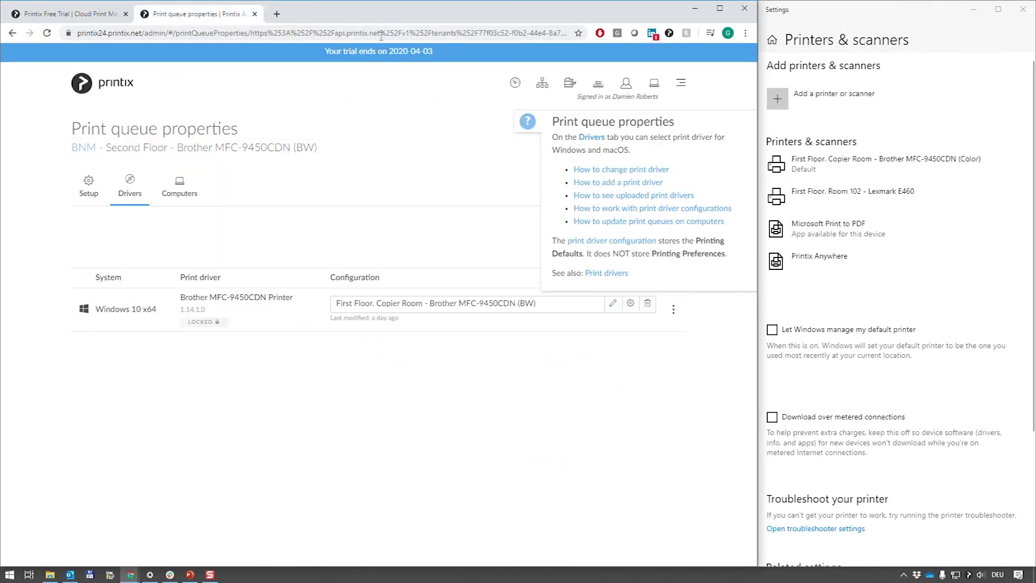
# List the queue's computers, then go to Software and download the Printix Client (INTUNEMAC) package
pyautogui.click(184, 194)
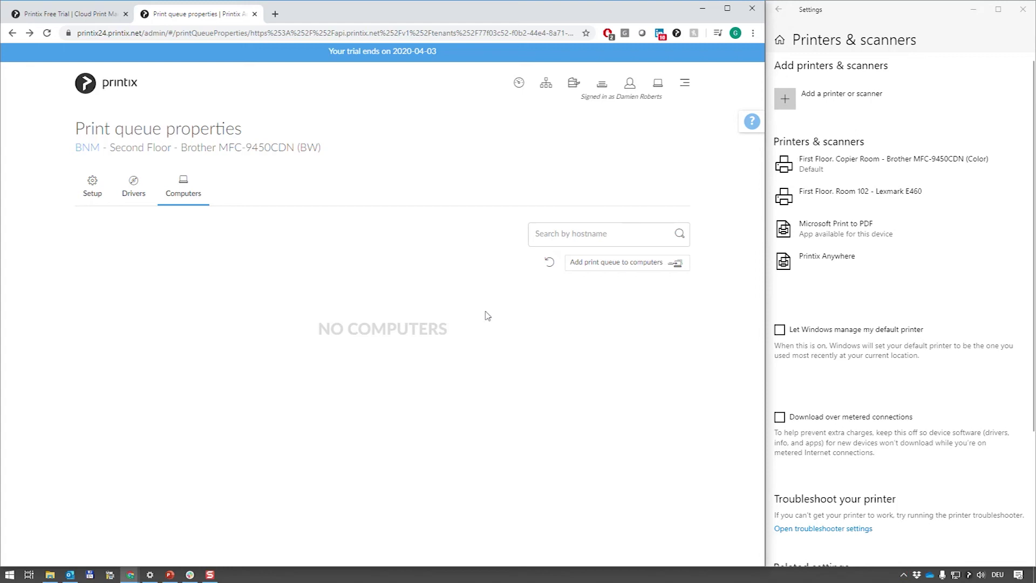
pyautogui.click(685, 83)
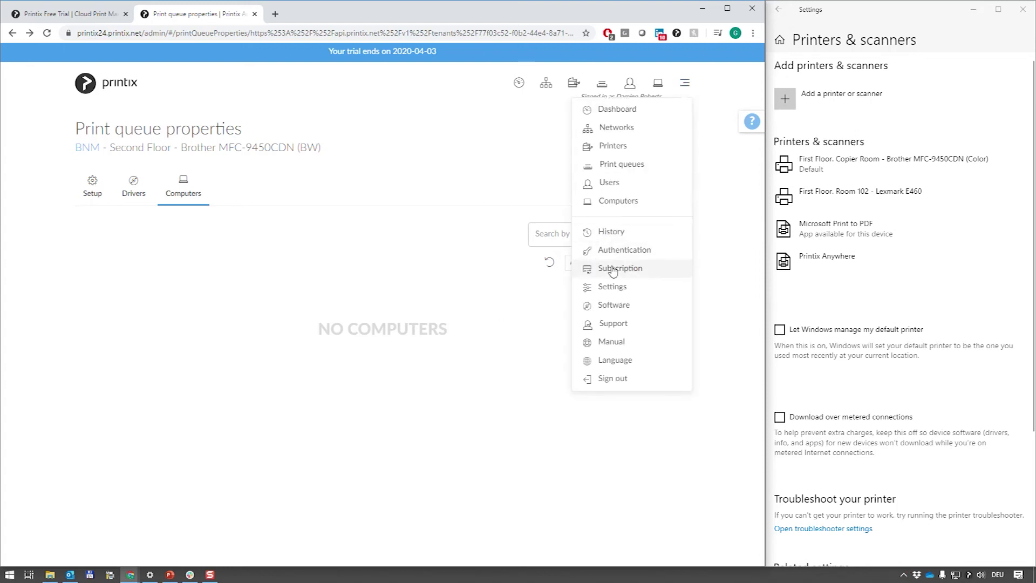
pyautogui.click(613, 305)
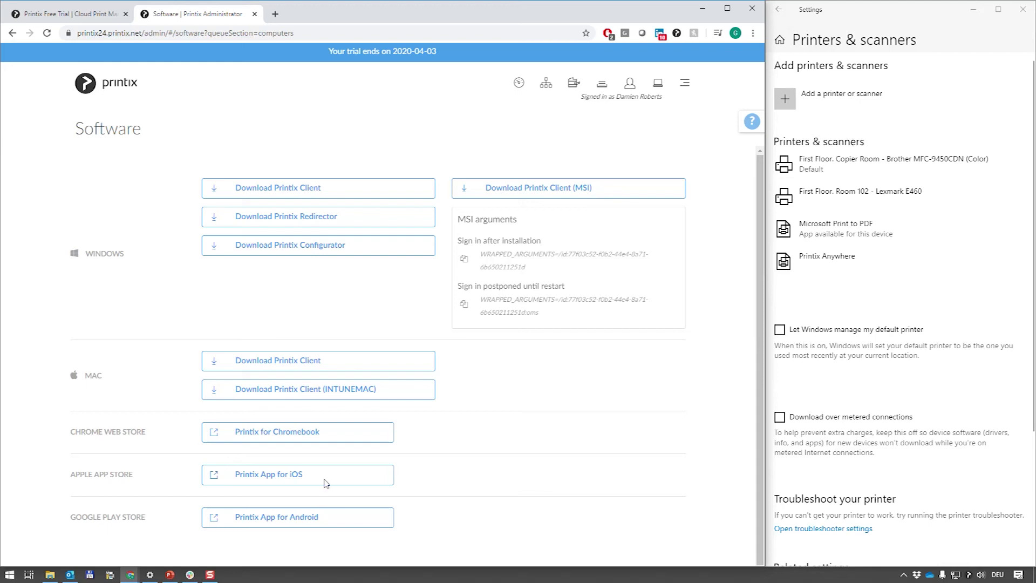
pyautogui.click(279, 390)
# In Settings, untick 'Convert print queues' under Migration policy and save
pyautogui.click(683, 84)
pyautogui.click(612, 286)
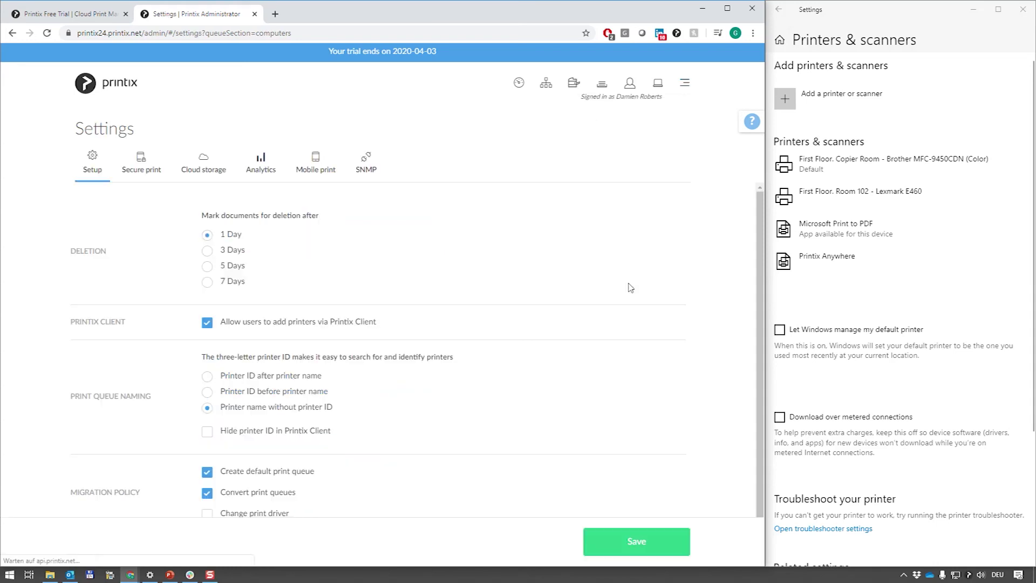
pyautogui.scroll(-3, 378, 351)
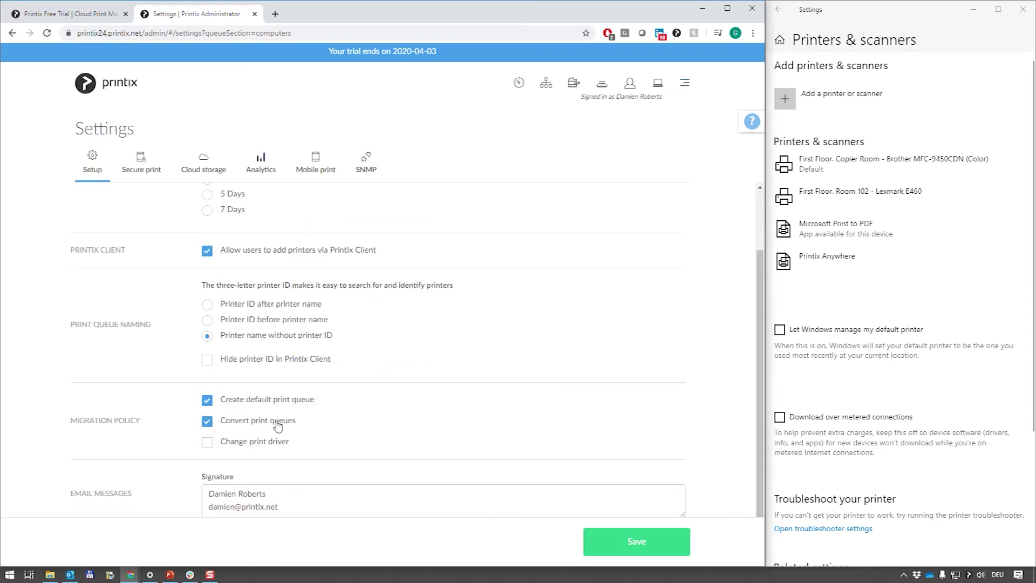
pyautogui.click(208, 421)
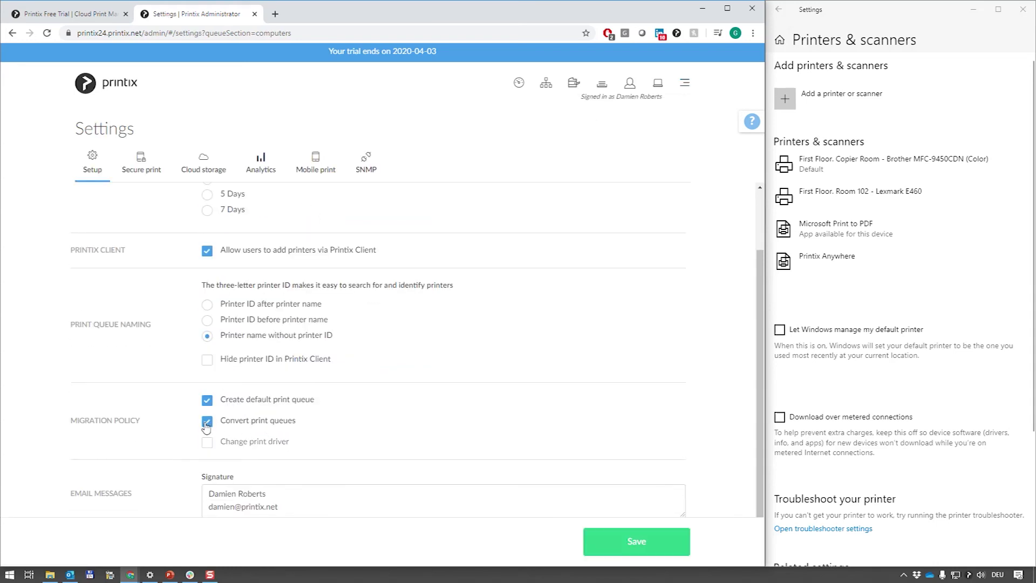
pyautogui.click(640, 539)
# Go to Subscription from the admin menu to view the Billing form
pyautogui.click(685, 83)
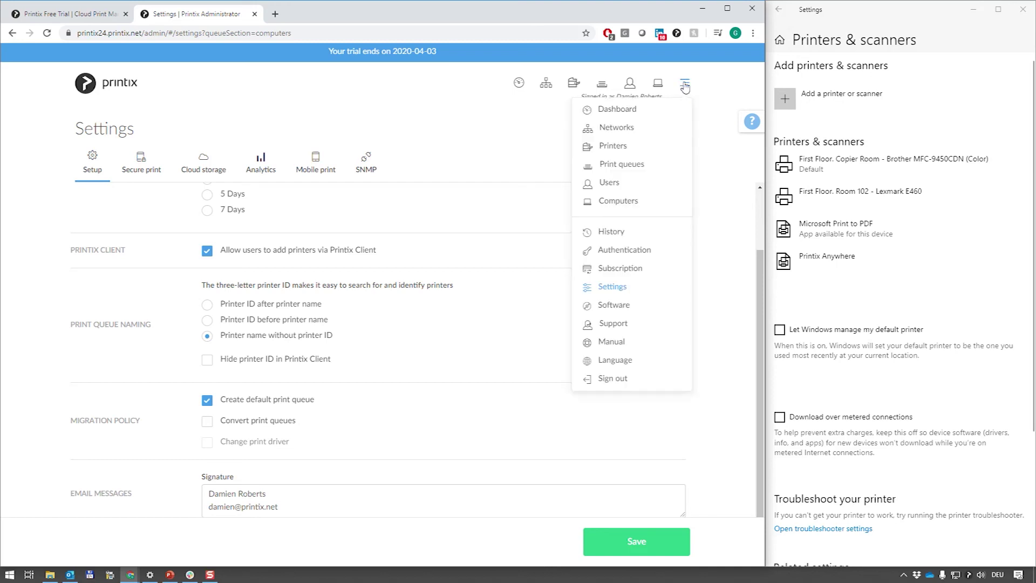
pyautogui.click(621, 269)
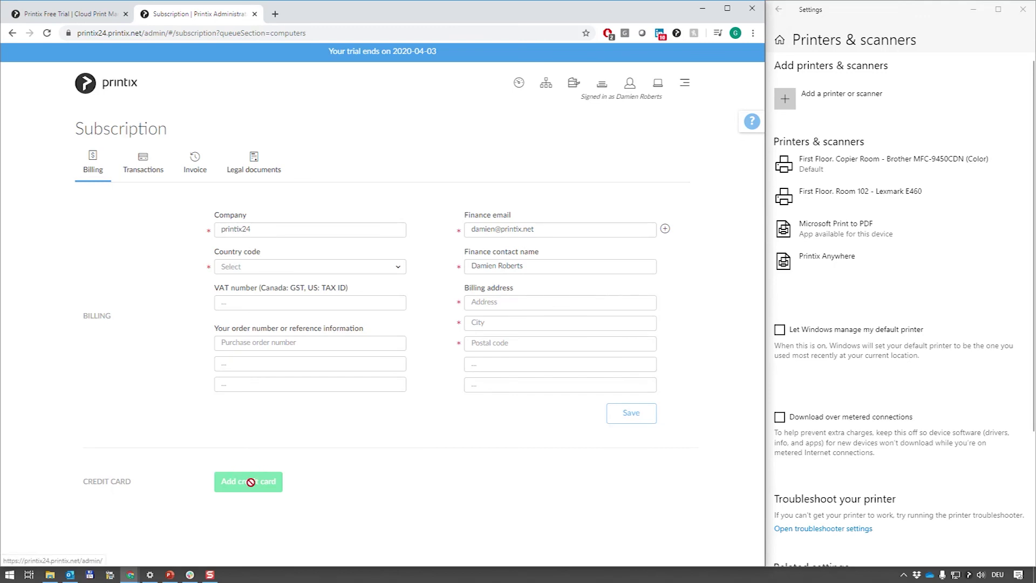